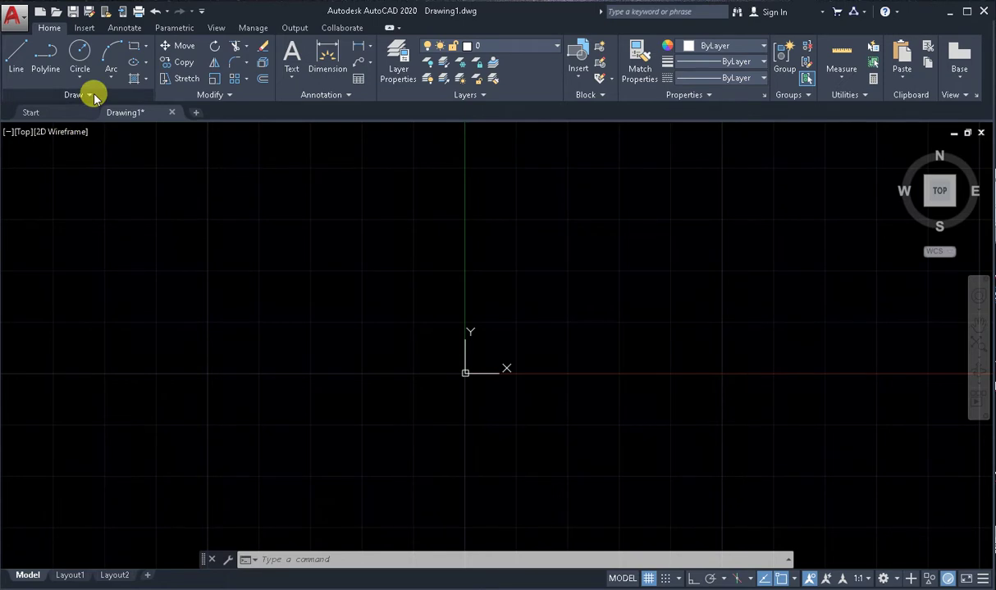
Step: Begin a helix centred at the origin with a base radius of 40 and a much smaller, freehand-picked top radius
left_click(93, 97)
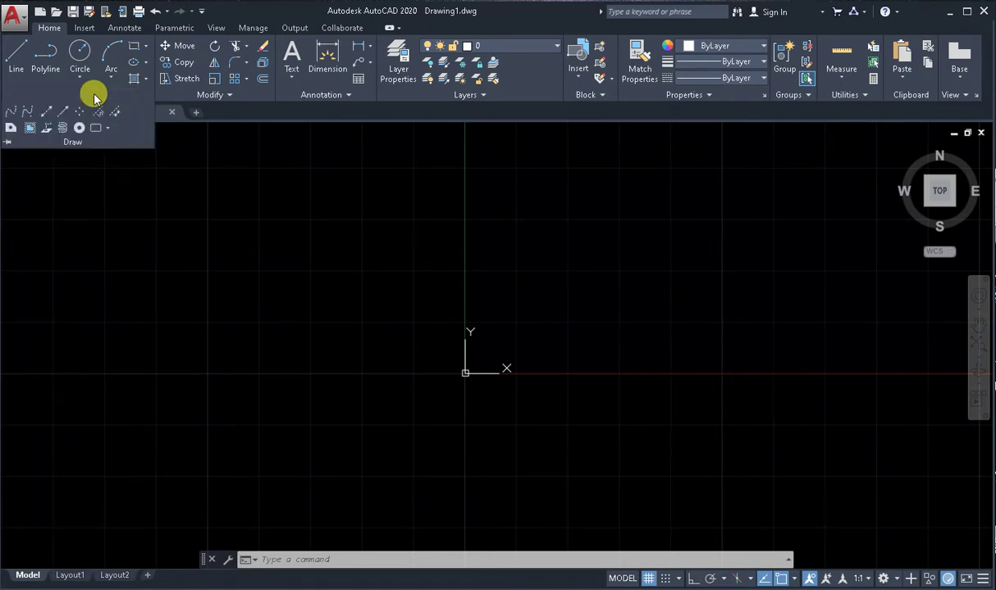
left_click(63, 131)
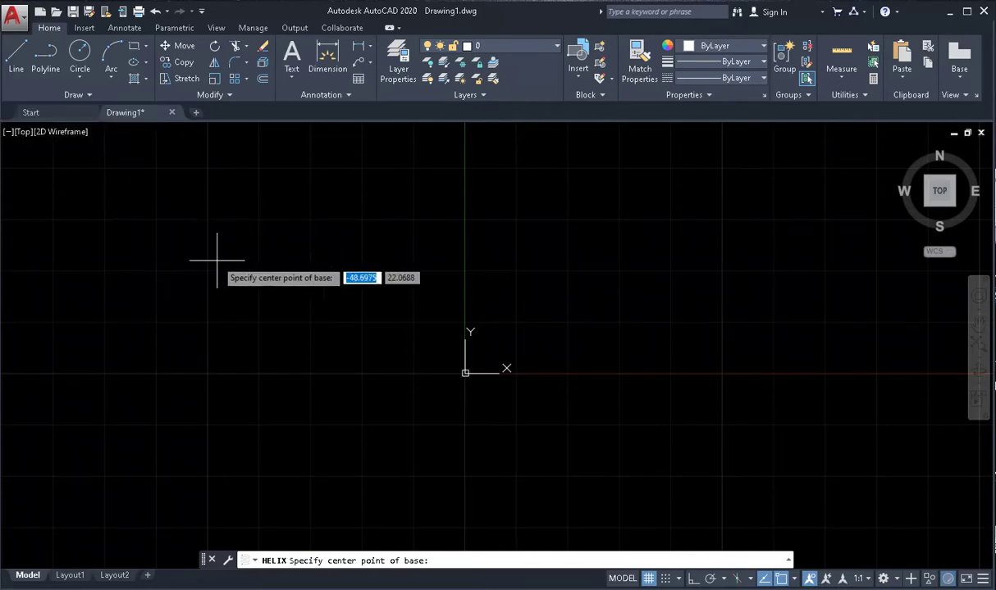
left_click(465, 373)
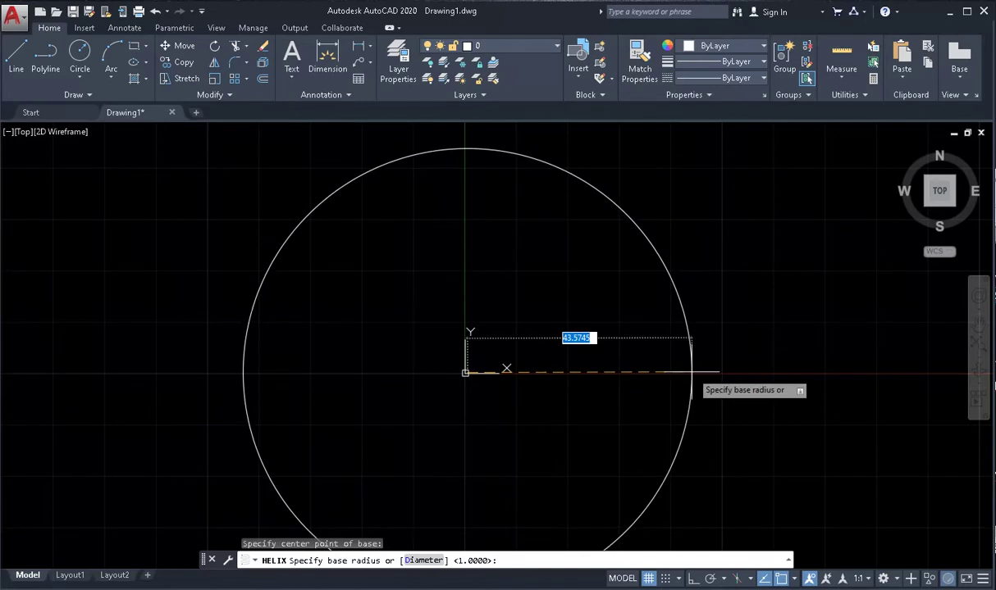
type("4")
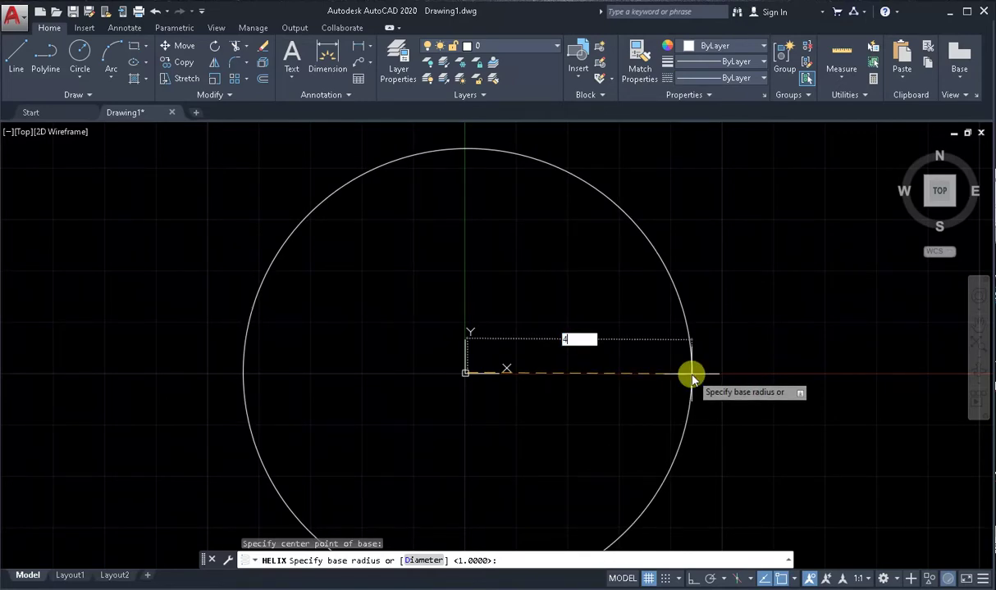
key("Return")
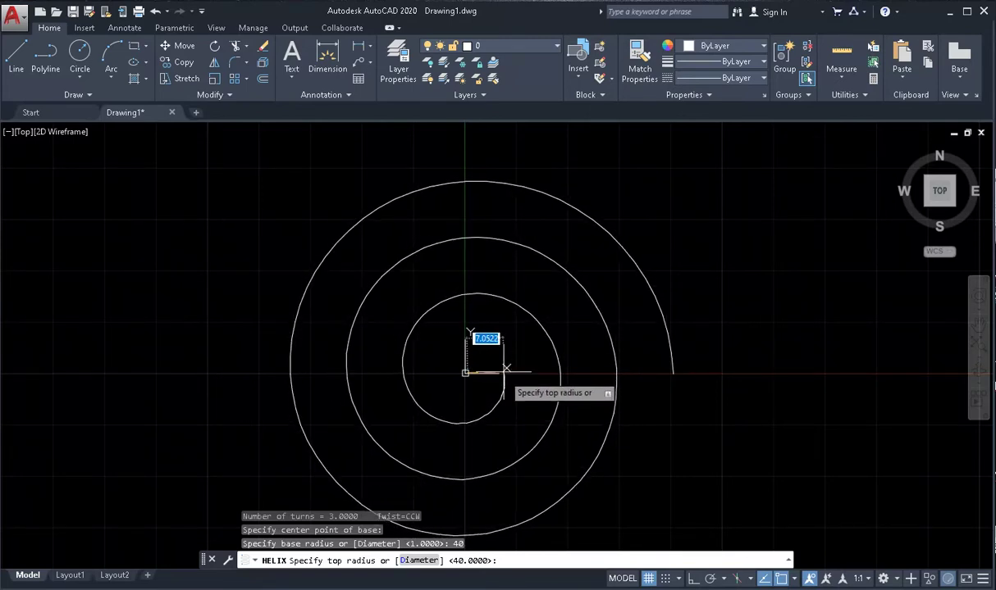
key("Return")
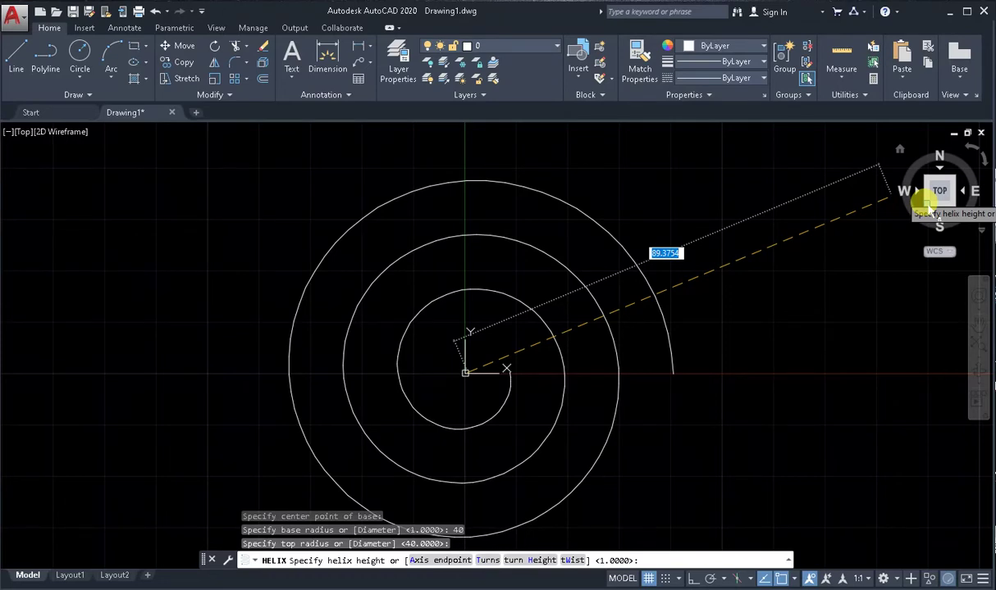
Step: Set the number of turns of the helix to 15
left_click(926, 204)
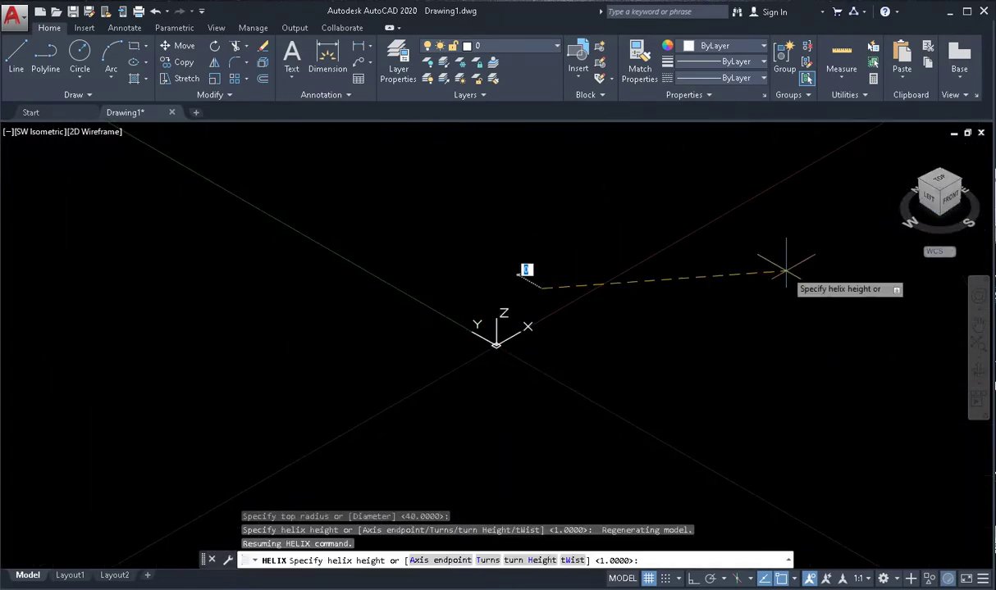
scroll(785, 270, "up", 5)
scroll(785, 271, "down", 5)
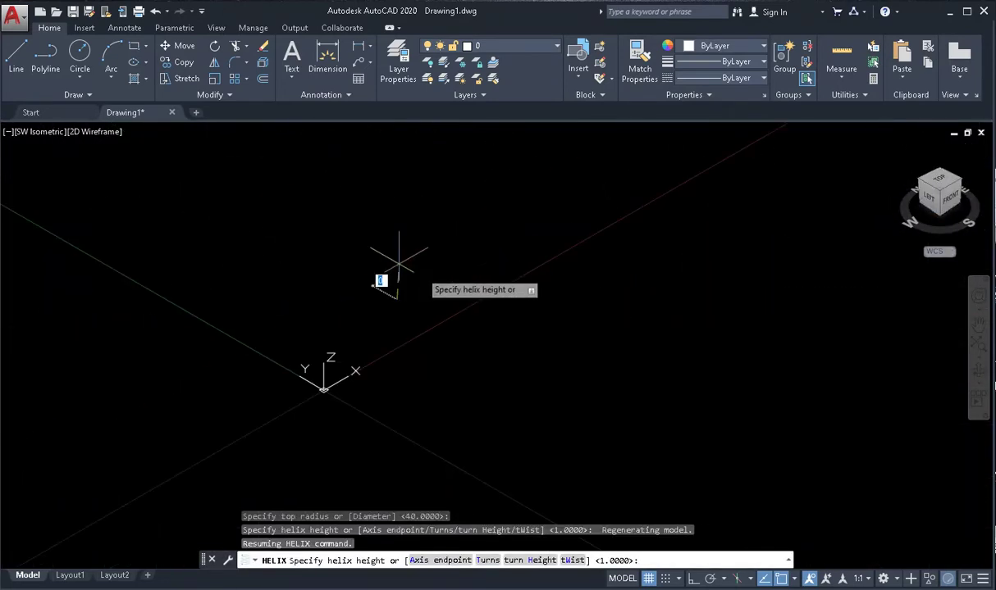
scroll(376, 258, "down", 5)
scroll(374, 260, "up", 5)
scroll(378, 264, "down", 5)
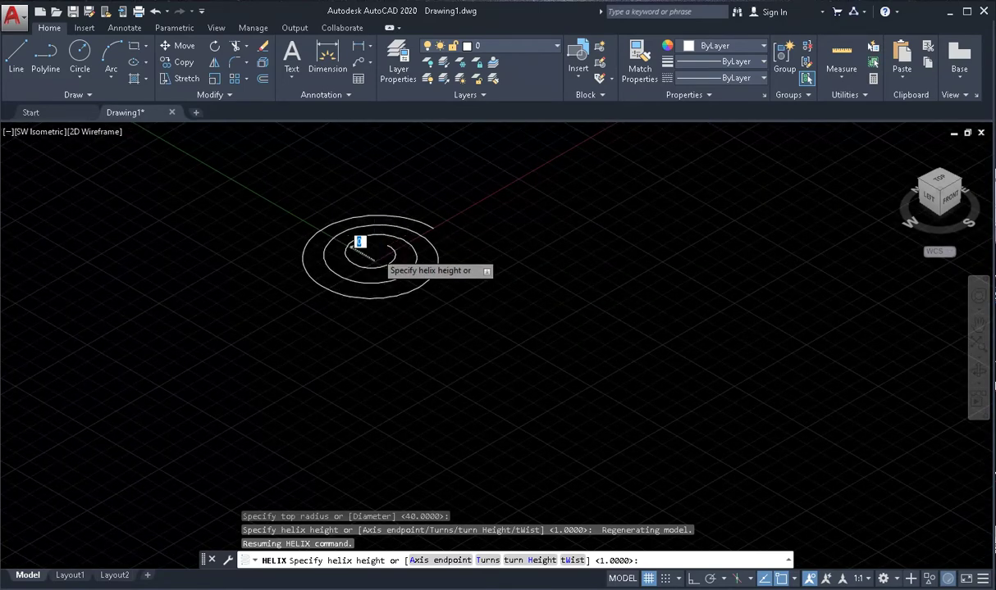
scroll(372, 319, "up", 2)
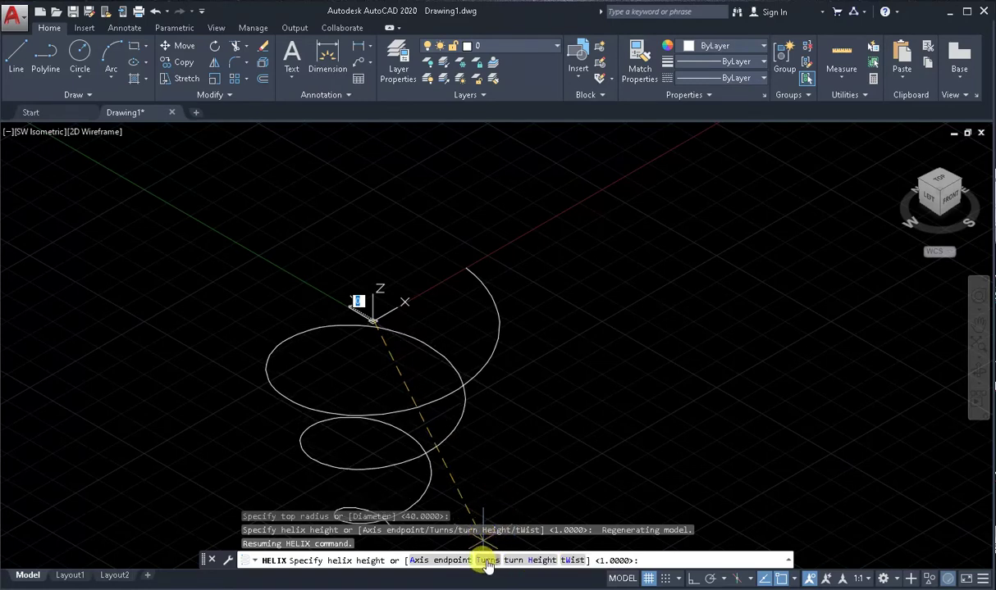
left_click(486, 561)
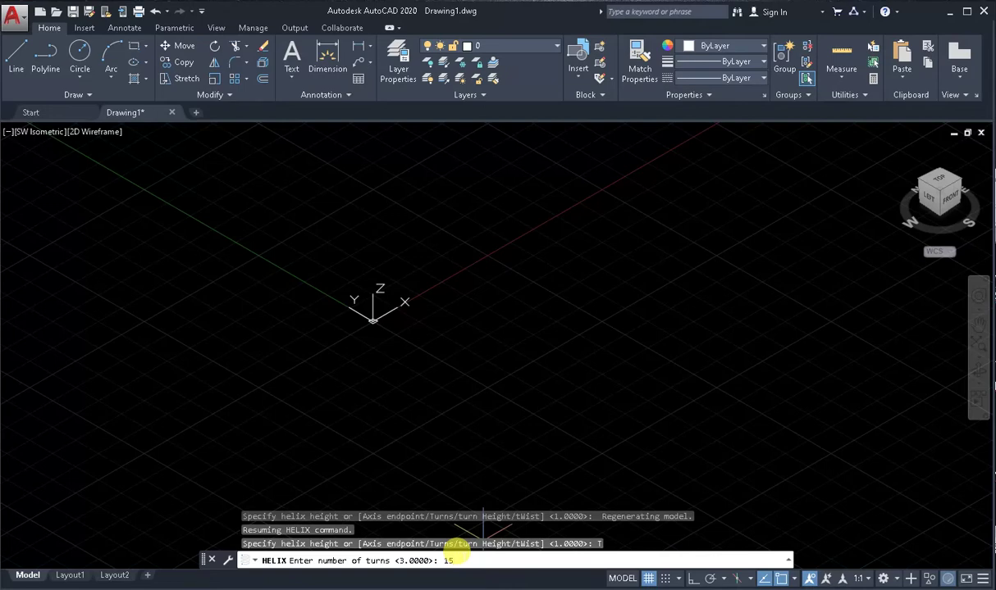
key("Return")
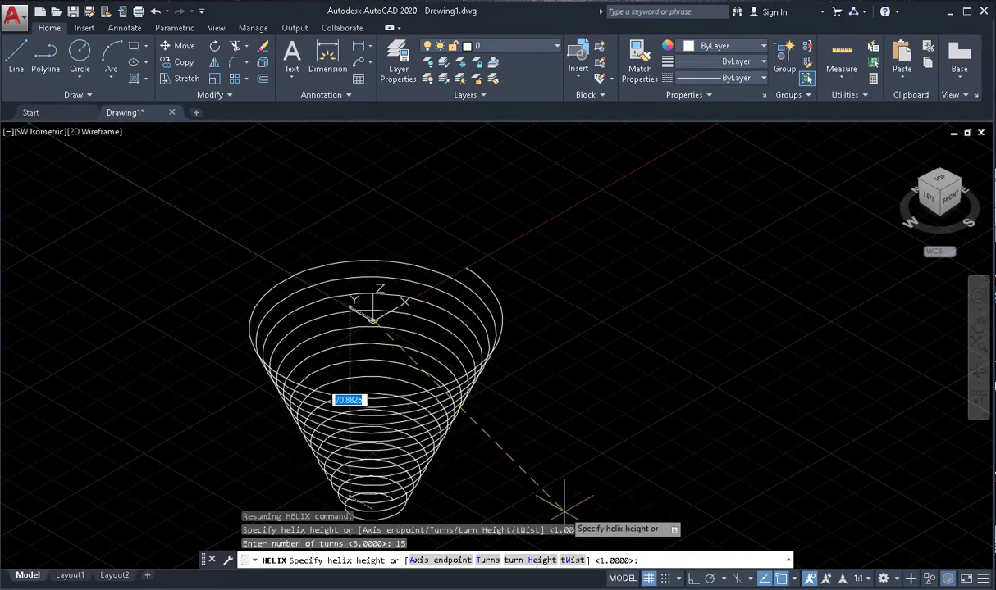
Step: Set the helix's twist direction to clockwise (CW) and complete it with a height of 100
left_click(572, 560)
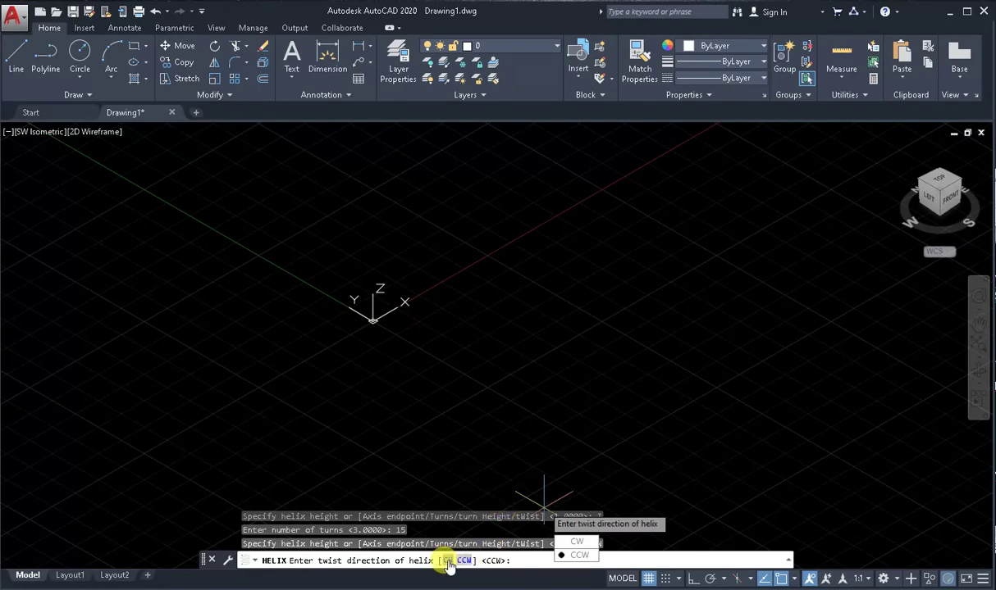
left_click(447, 561)
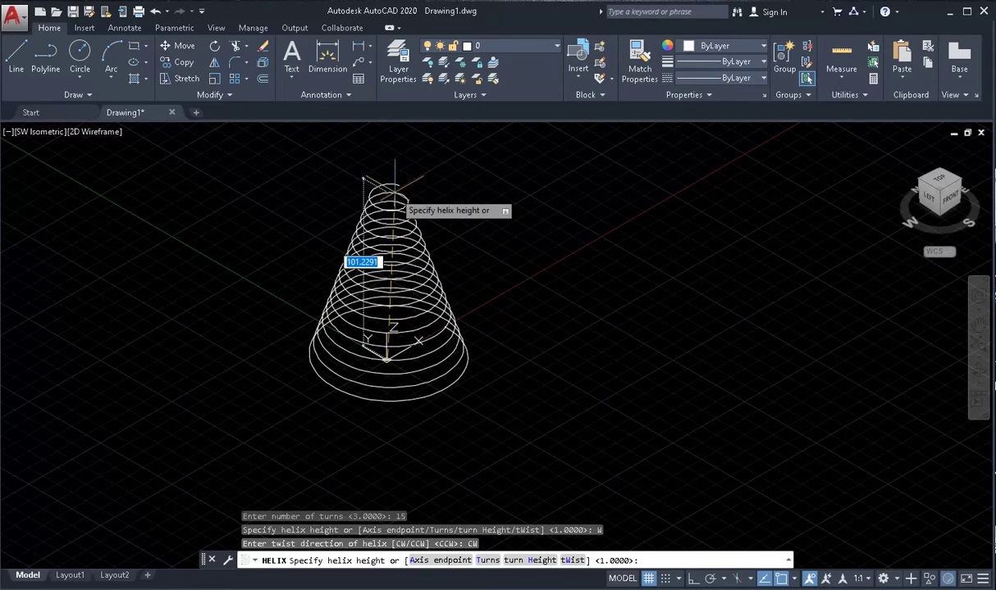
type("100")
key("Return")
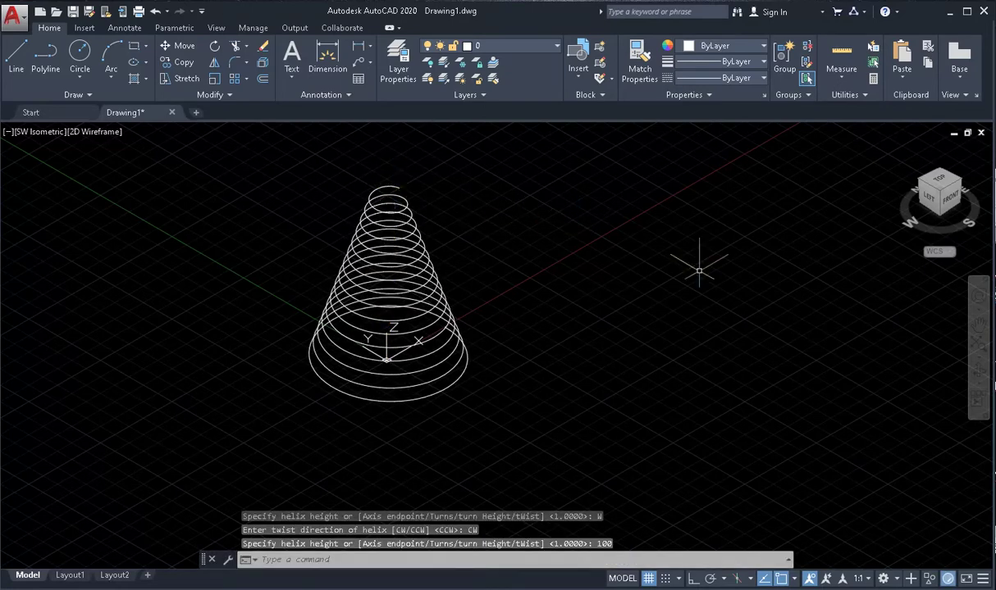
Step: Turn off the drawing grid display around the finished helix
left_click(983, 299)
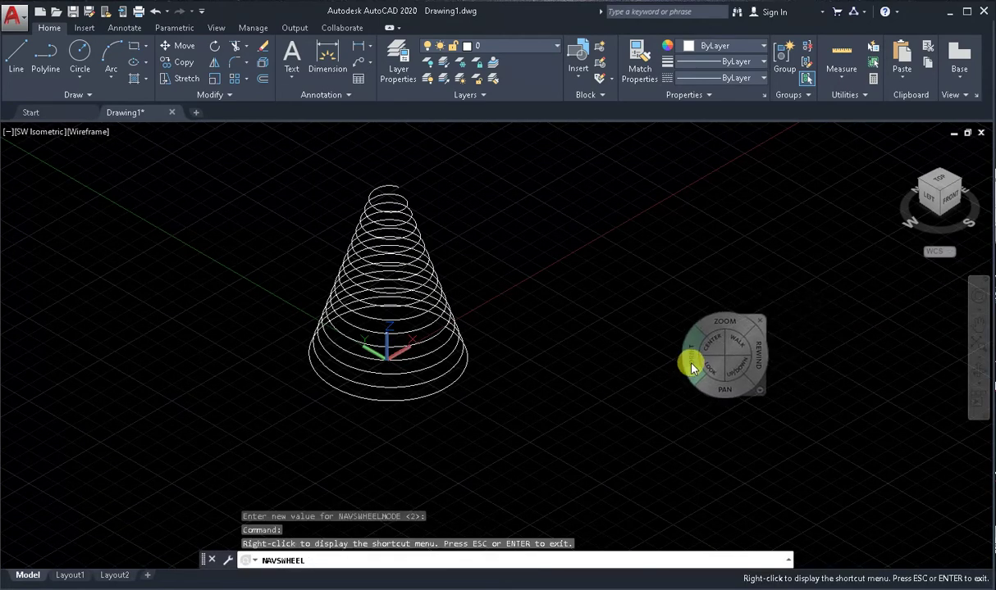
mouse_move(691, 369)
left_mouse_down()
mouse_move(669, 267)
mouse_move(678, 341)
left_mouse_up()
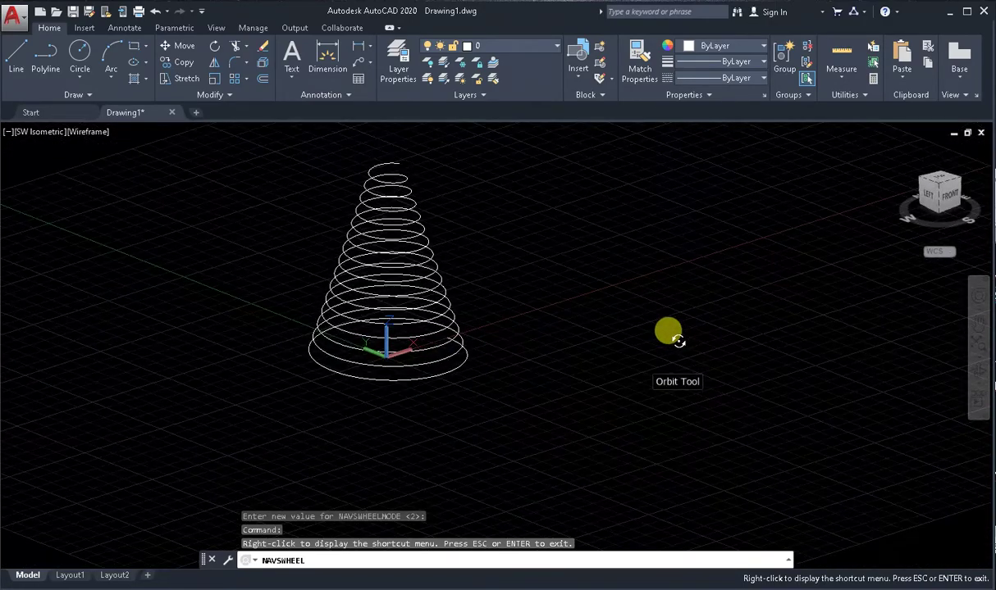
left_click(714, 465)
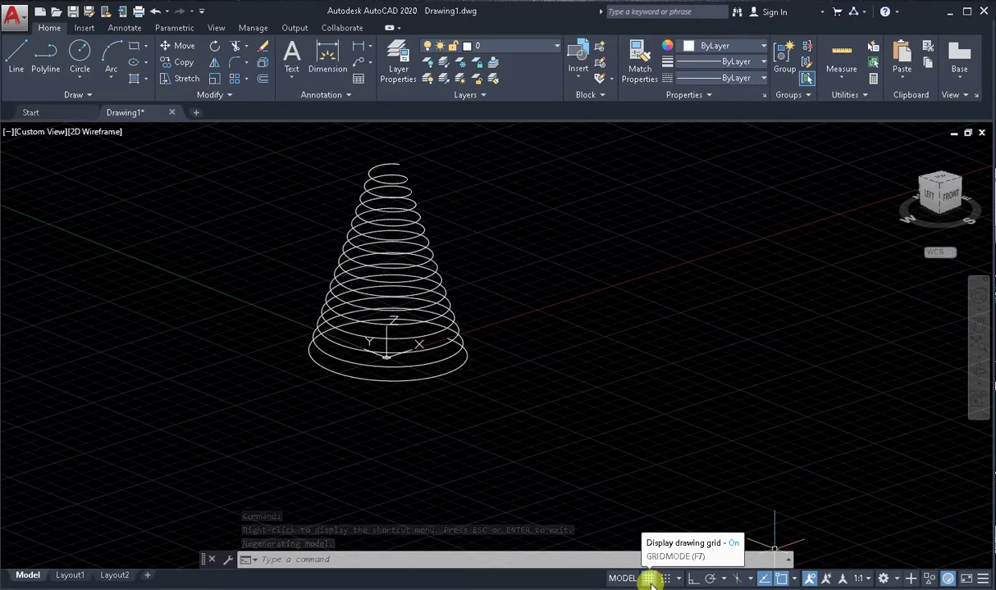
left_click(649, 579)
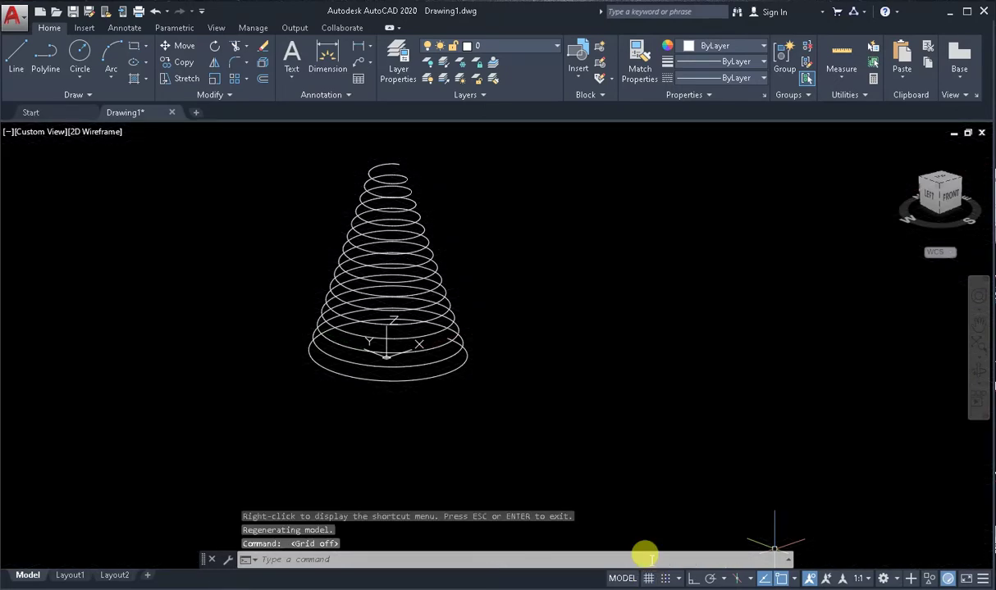
Step: Orbit around the conical helix to examine its coils from below and from the side
left_click(974, 293)
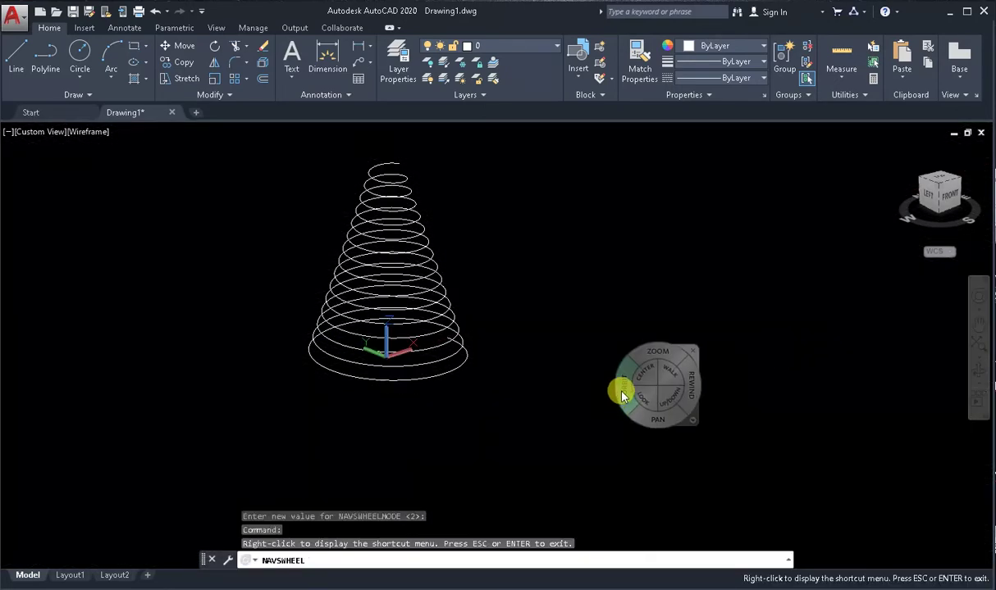
mouse_move(617, 399)
left_mouse_down()
mouse_move(611, 393)
mouse_move(611, 456)
mouse_move(629, 474)
mouse_move(638, 387)
mouse_move(601, 269)
mouse_move(597, 208)
mouse_move(607, 218)
left_mouse_up()
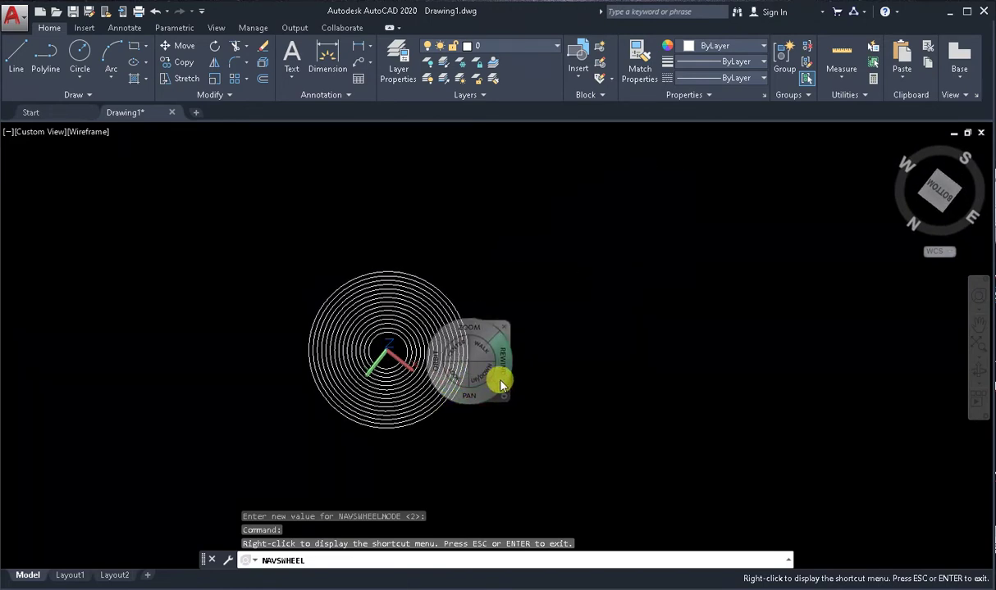
key("Escape")
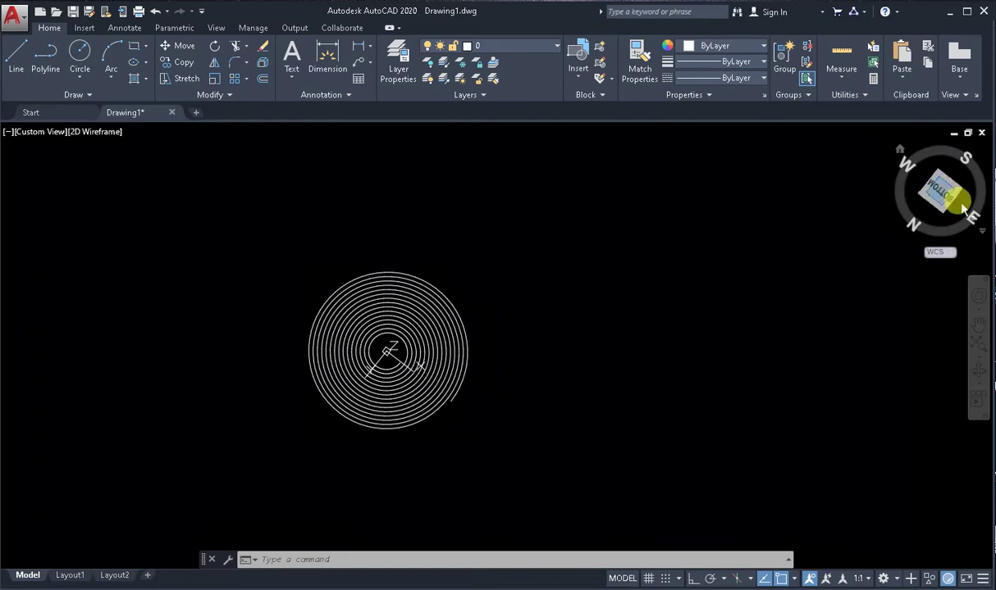
left_click(979, 296)
left_click_drag(852, 345, 816, 410)
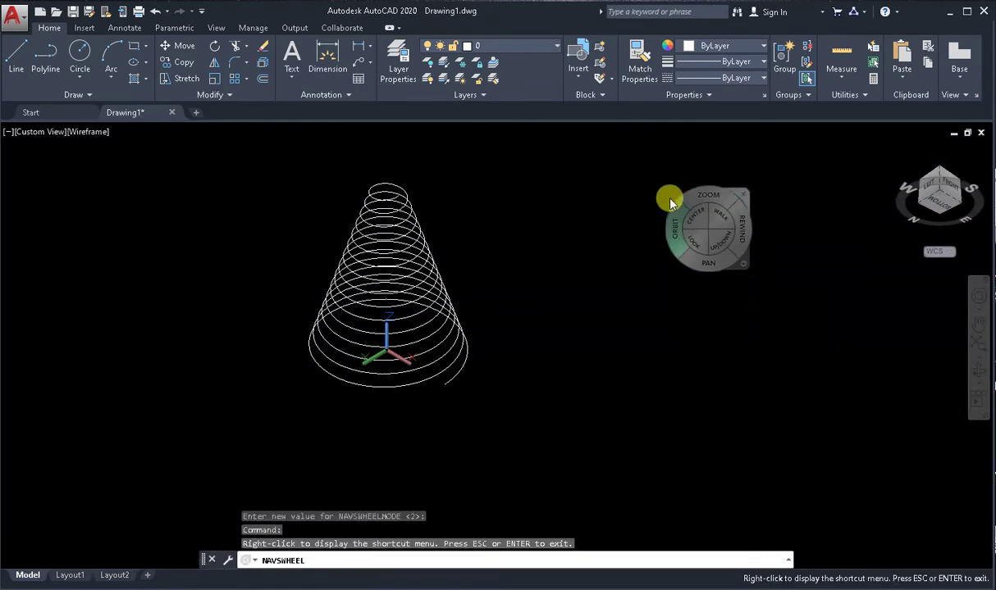
left_click_drag(660, 207, 653, 253)
left_click_drag(659, 206, 644, 173)
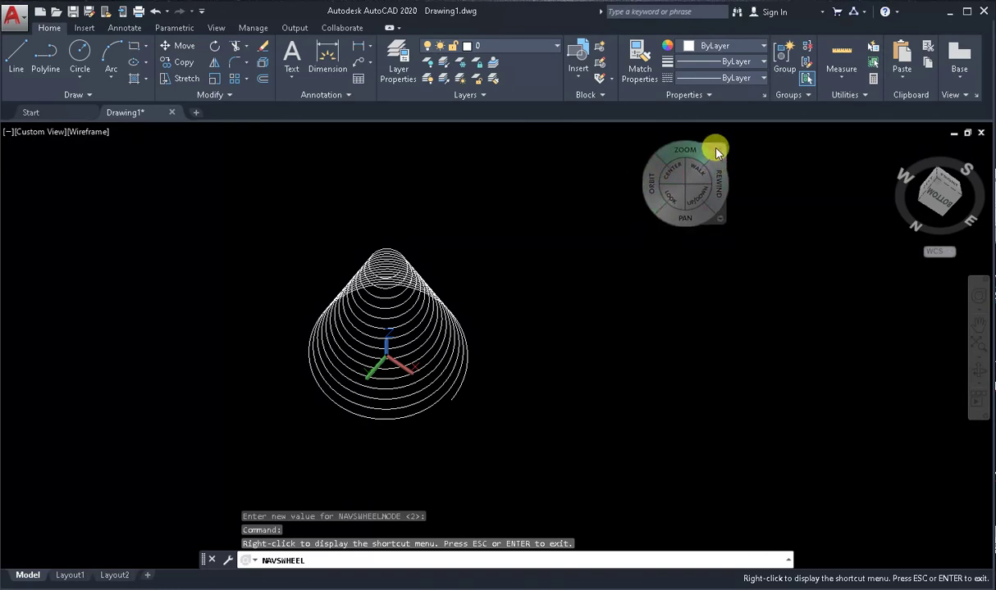
key("Escape")
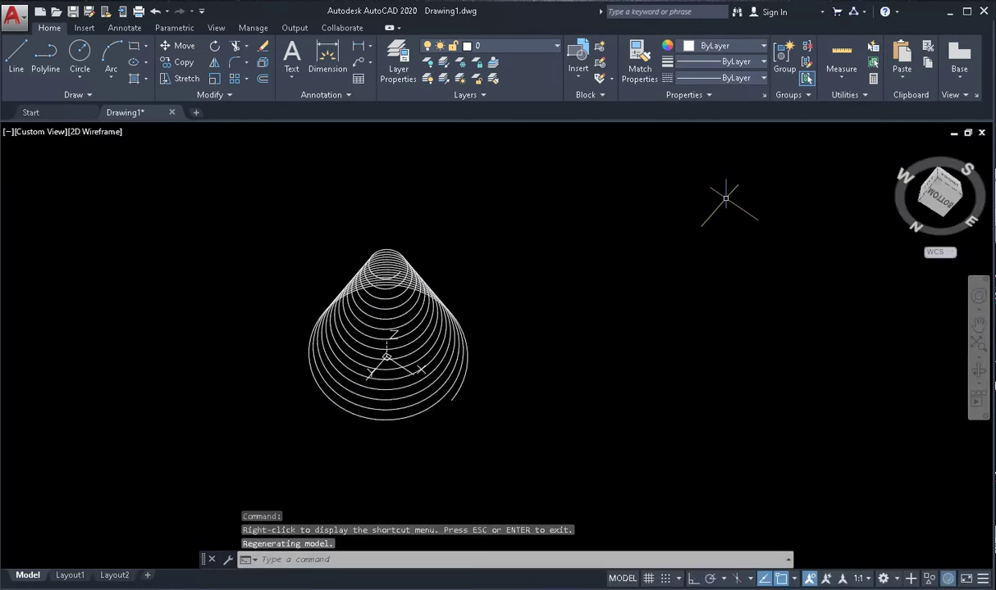